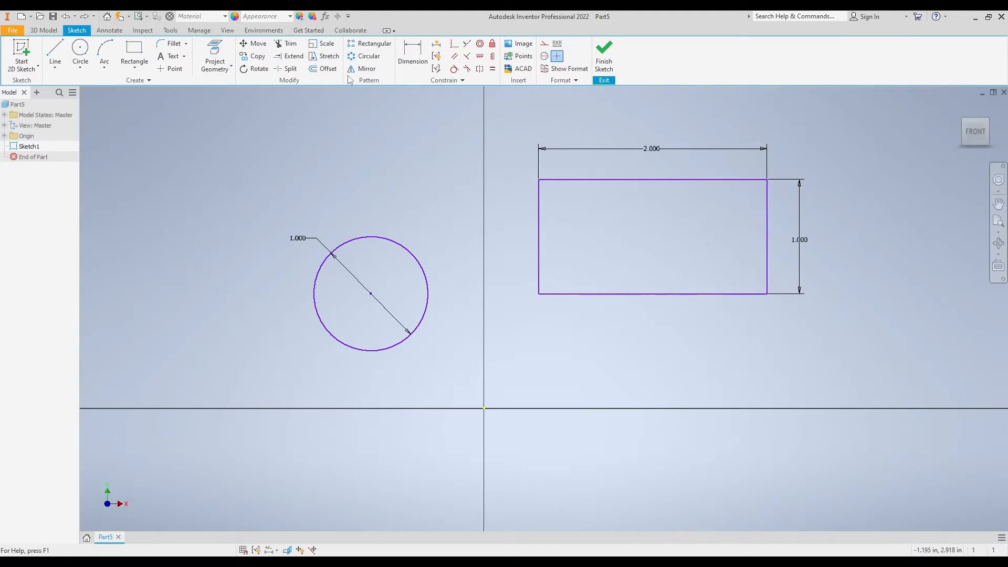
Move the 1.000 circle onto the sketch origin, using its centre as the base point
left_click(257, 46)
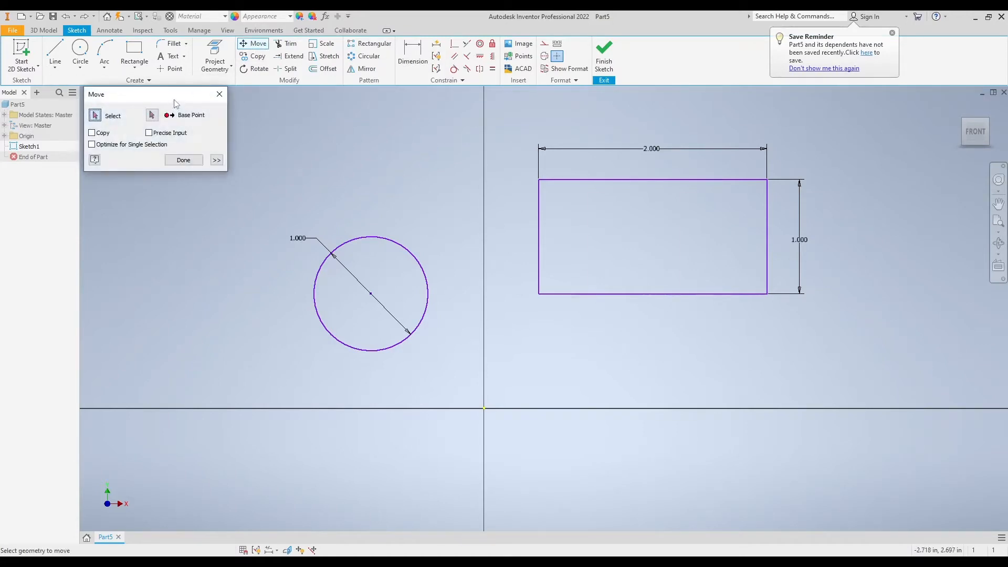
left_click_drag(176, 102, 203, 135)
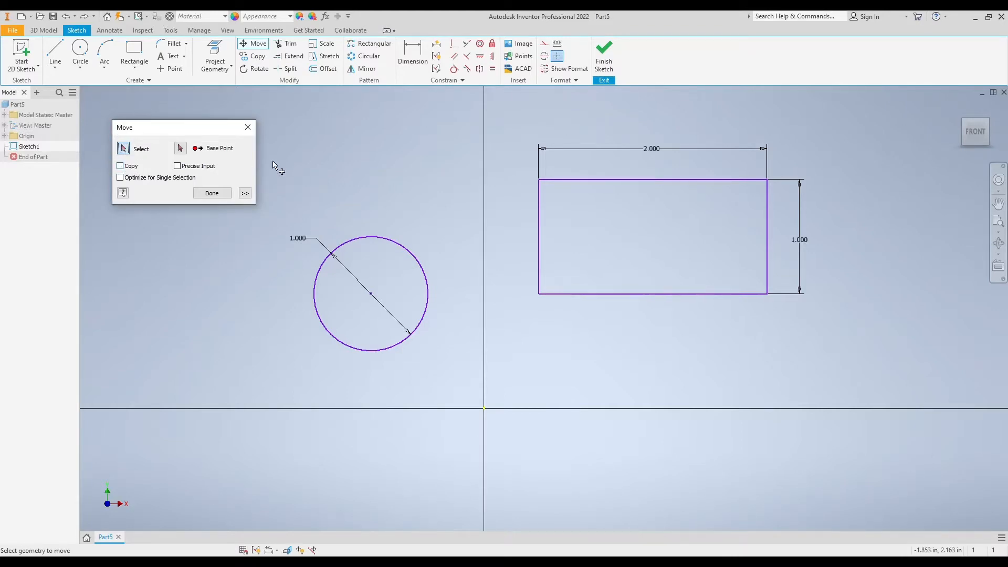
left_click(387, 239)
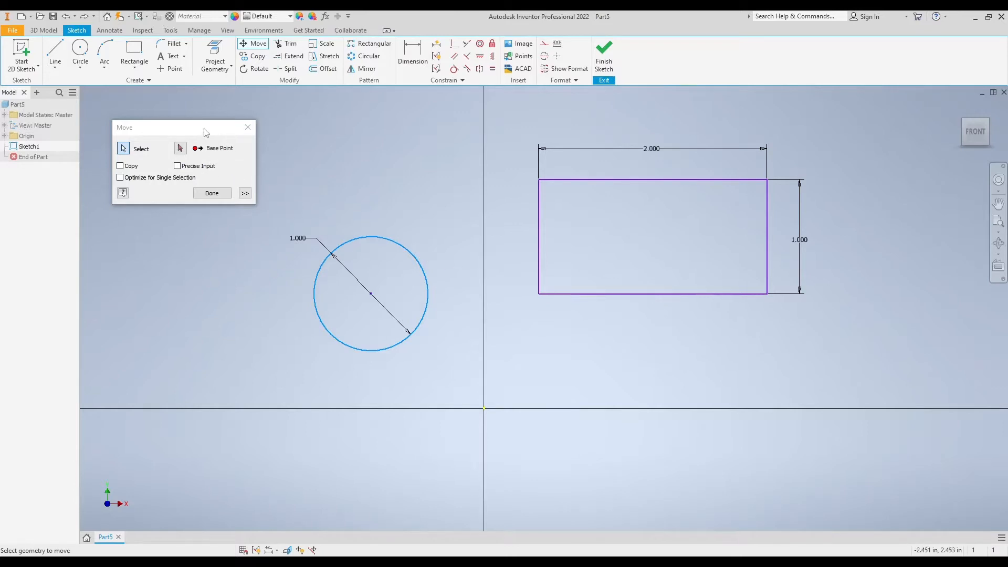
mouse_move(206, 133)
left_mouse_down()
mouse_move(199, 145)
mouse_move(234, 149)
mouse_move(207, 140)
mouse_move(223, 140)
left_mouse_up()
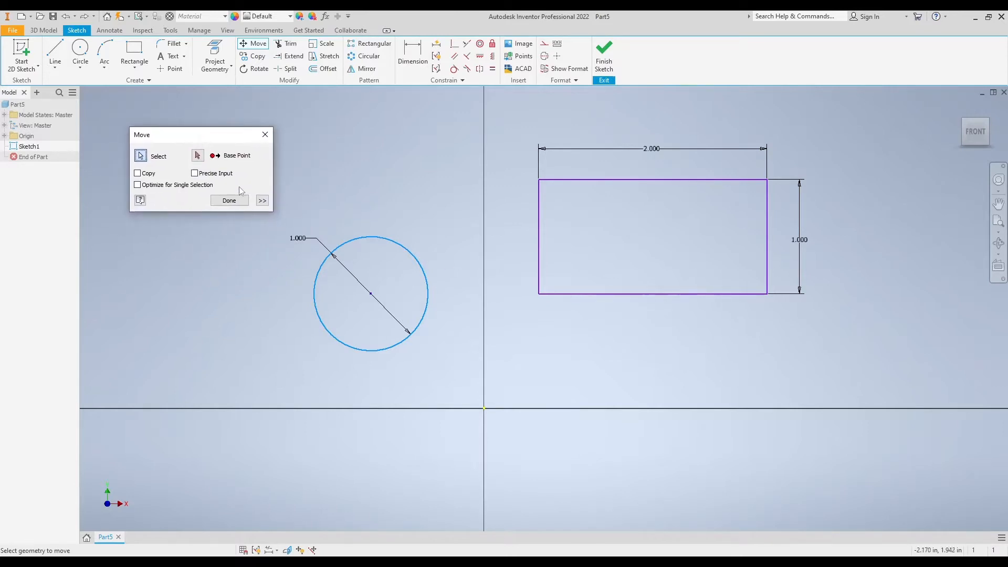
left_click(198, 156)
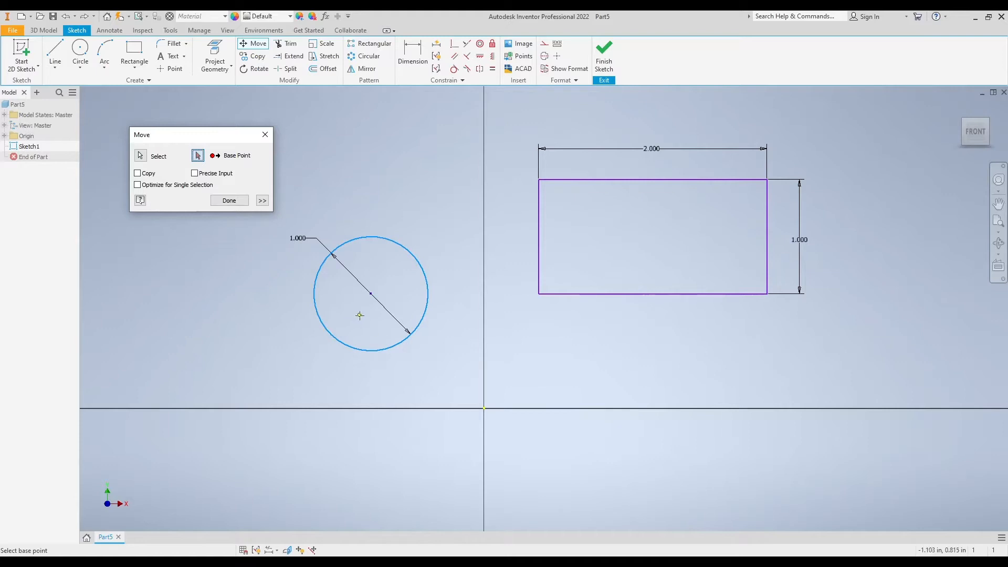
left_click(371, 294)
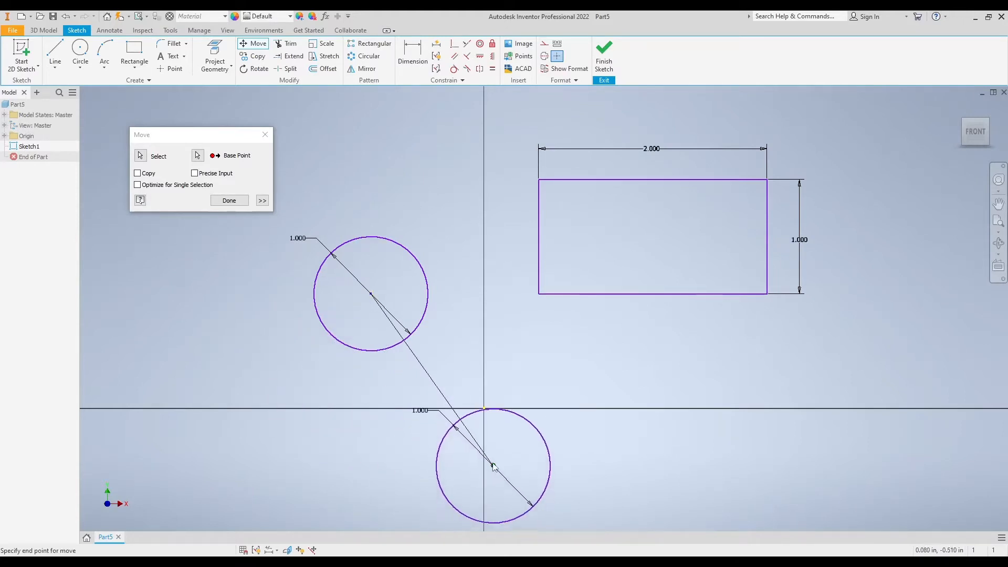
left_click(483, 408)
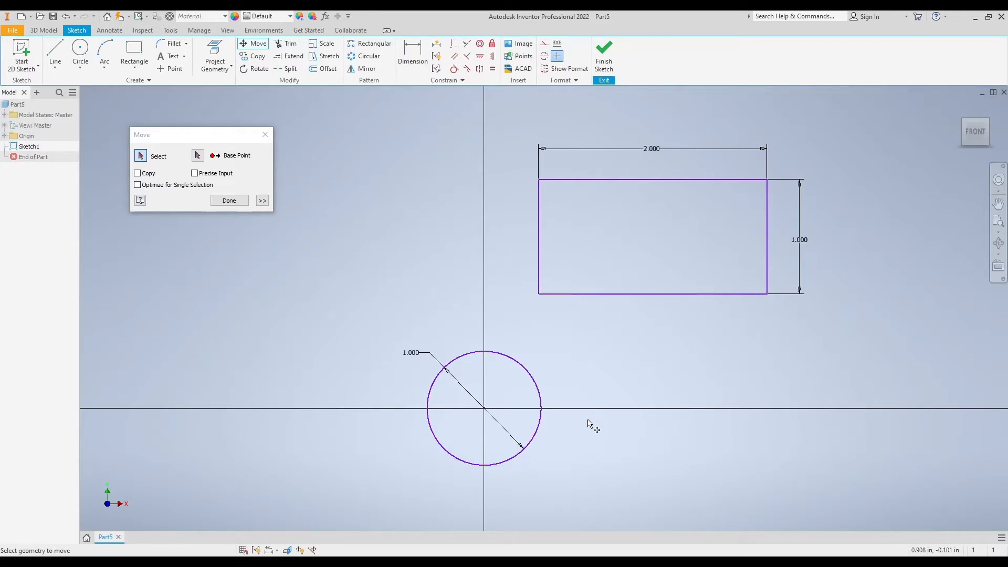
left_click(229, 200)
Move the circle from its centre with precise input, setting the end point to X 1 and Y 0
middle_click_drag(539, 445, 537, 408)
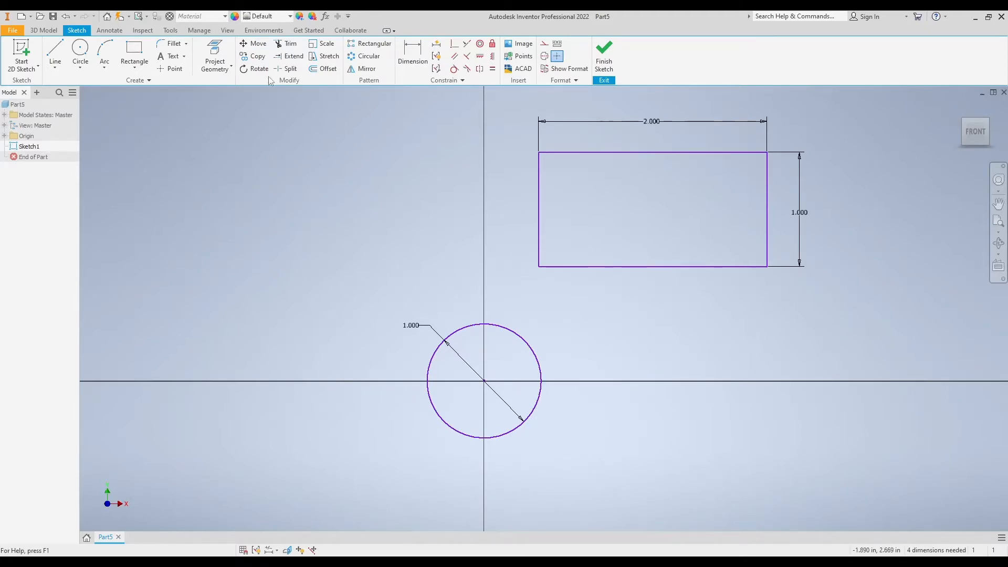
left_click(258, 44)
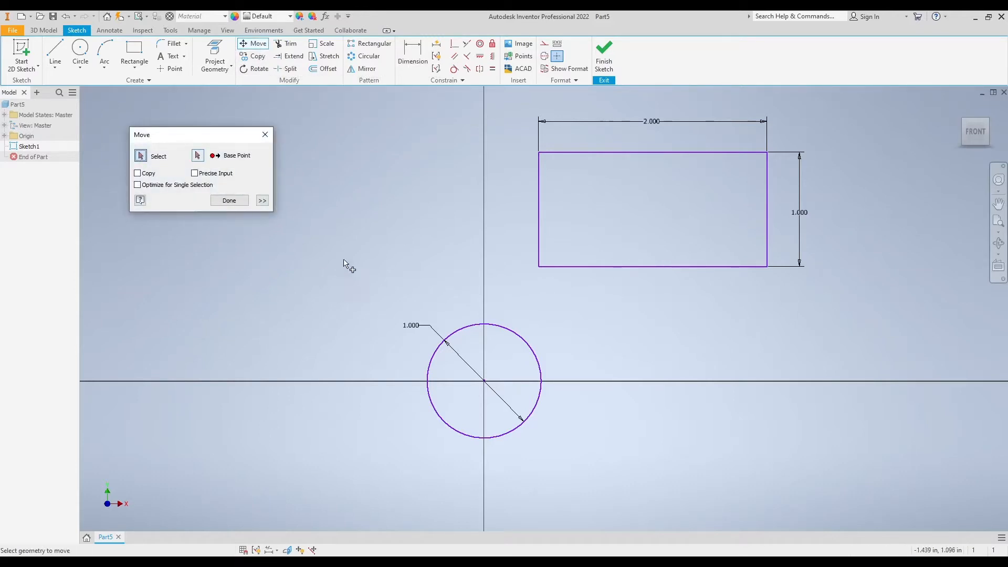
left_click(519, 336)
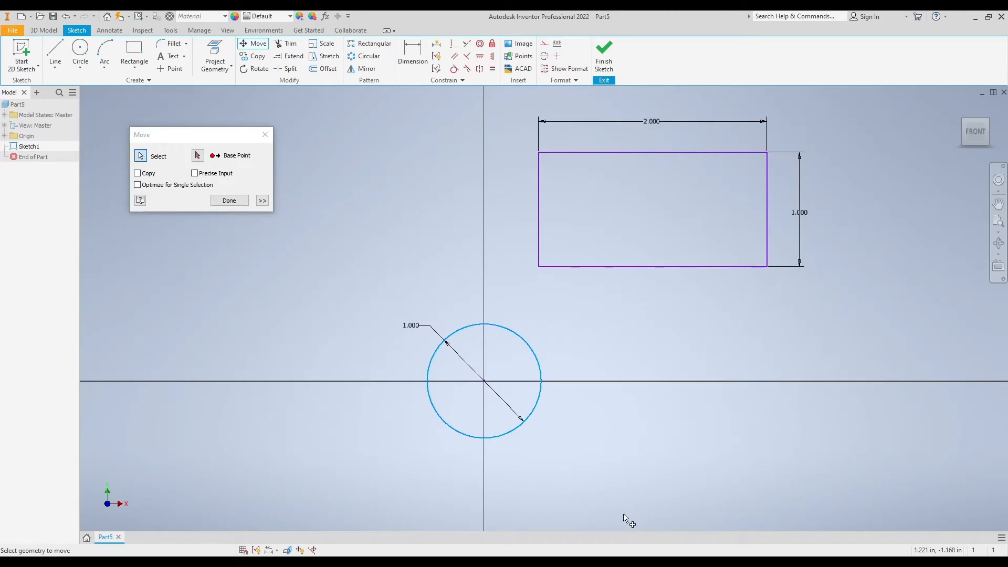
left_click(198, 156)
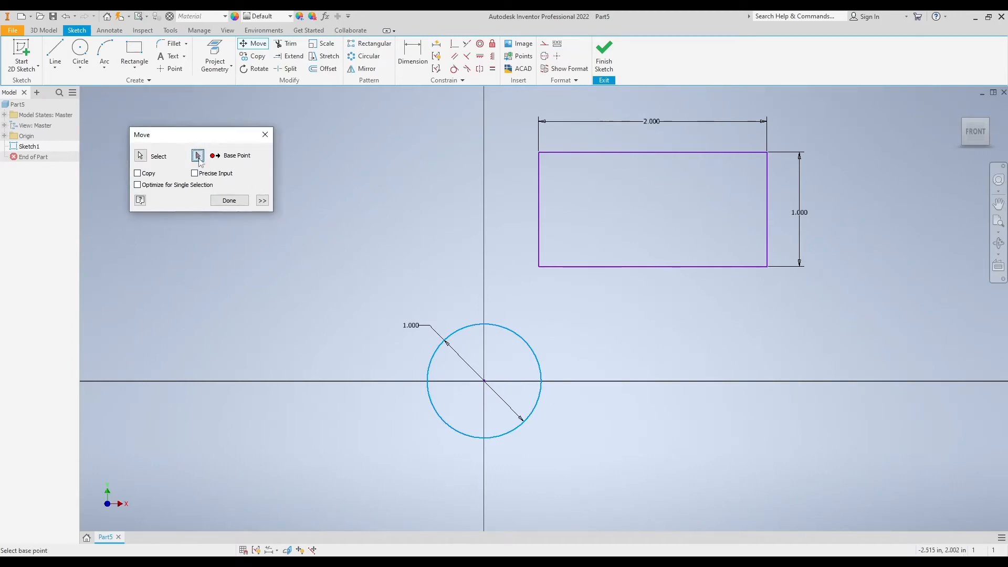
left_click(483, 381)
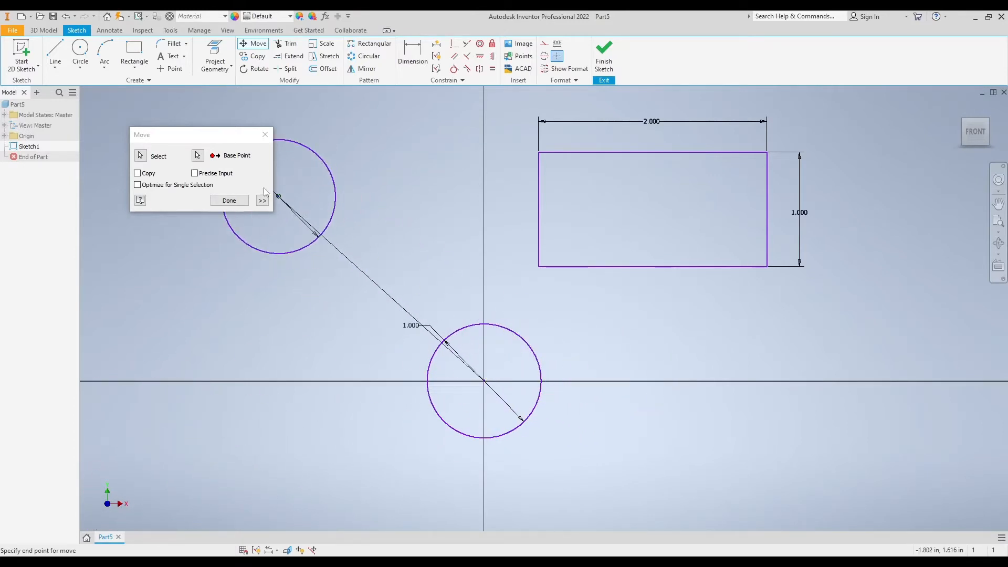
left_click_drag(209, 134, 210, 134)
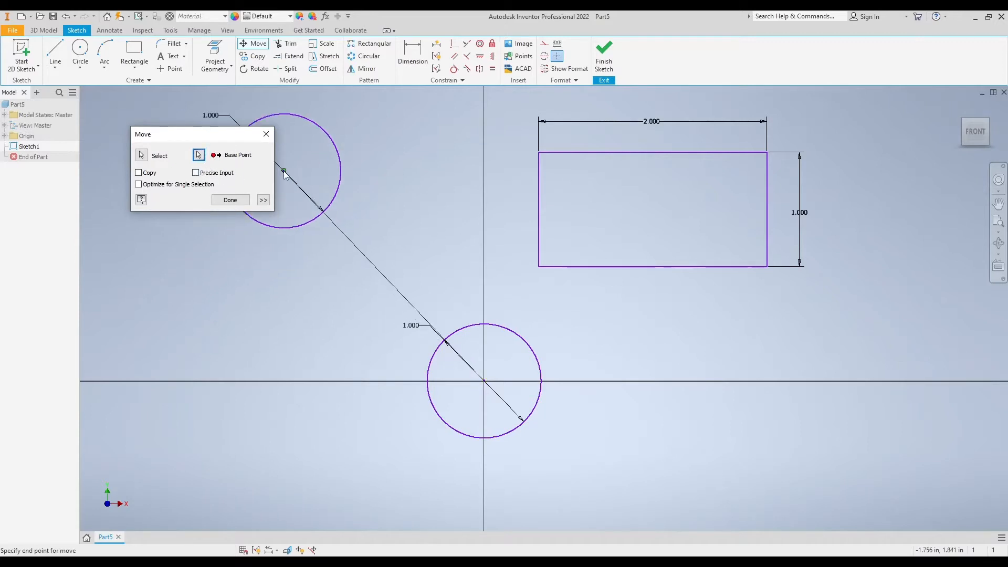
left_click(196, 173)
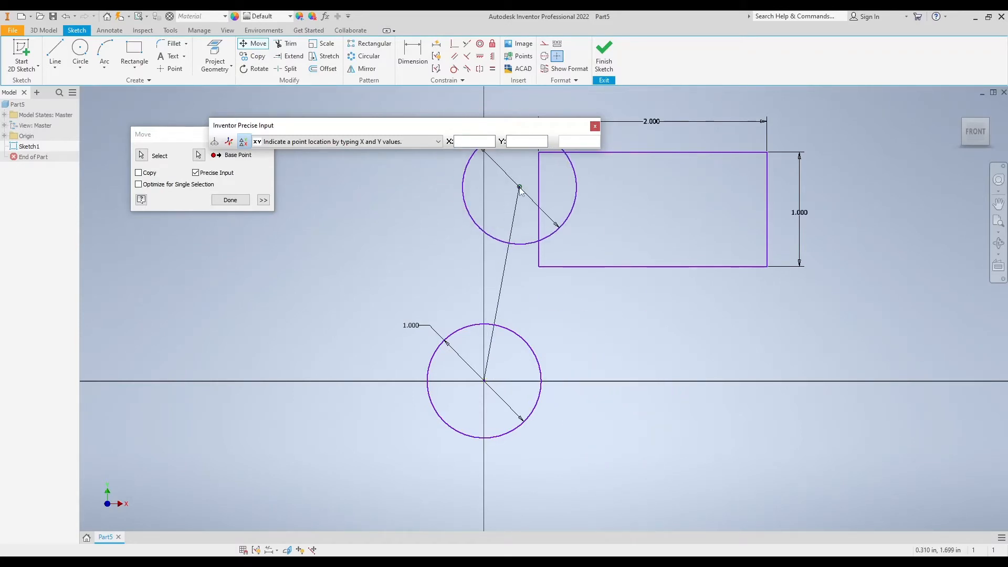
type("1")
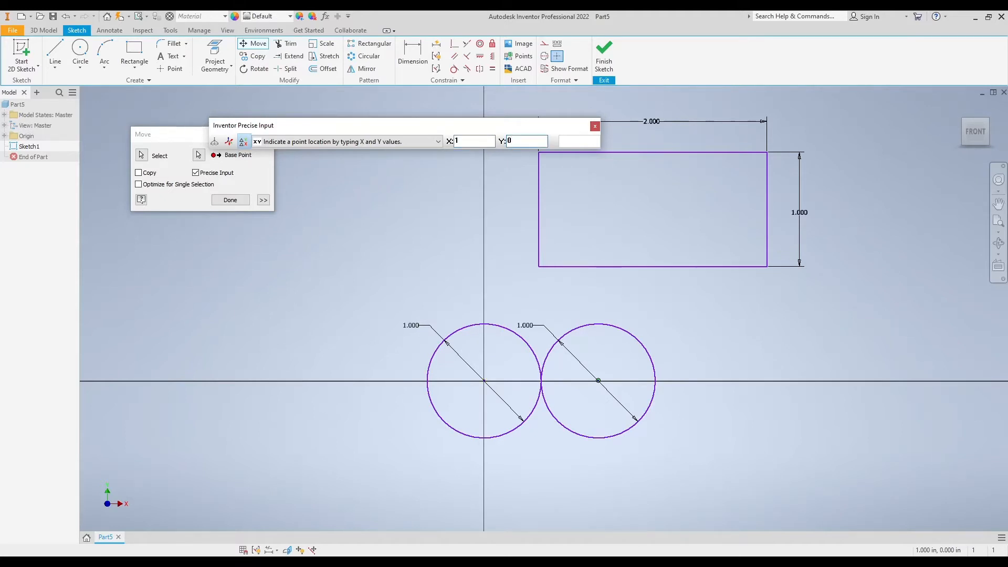
key("Return")
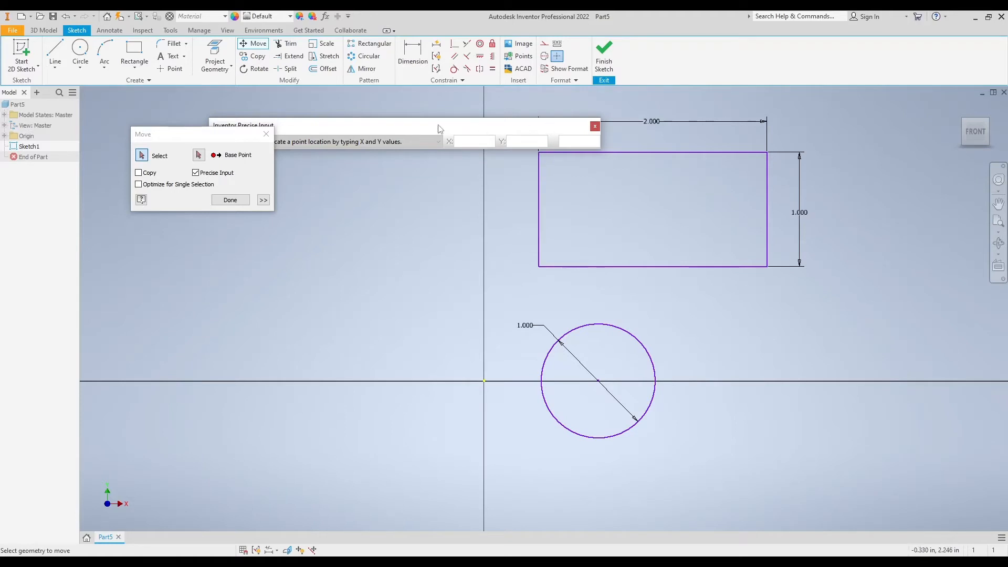
left_click(230, 200)
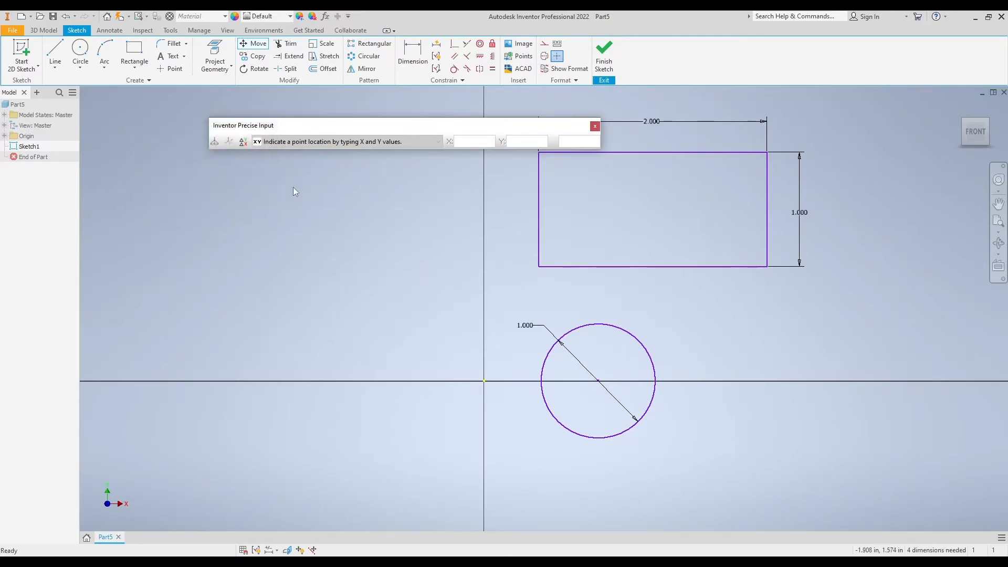
left_click(595, 126)
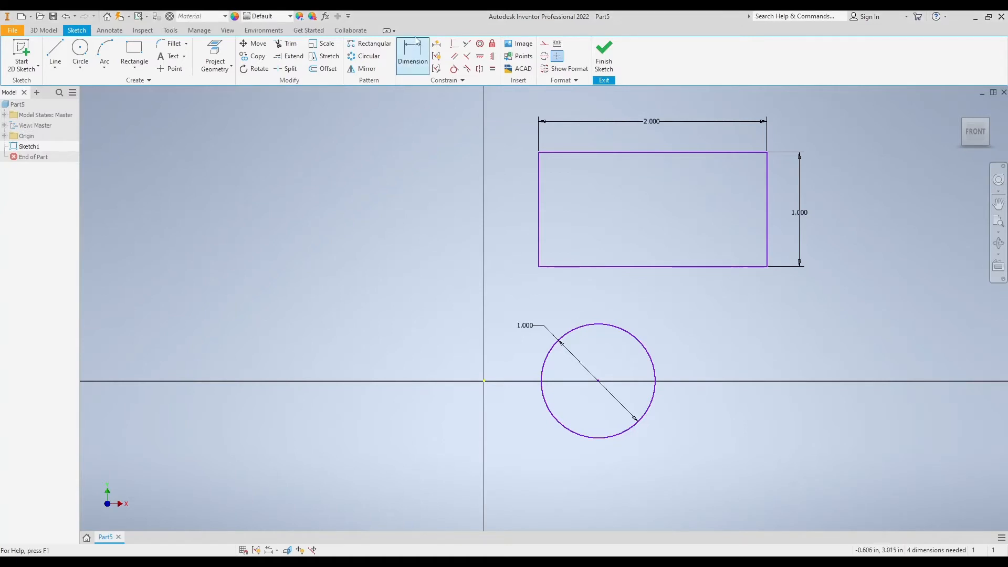
Dimension the horizontal distance from the origin to the circle's centre, and delete that dimension again
left_click(484, 381)
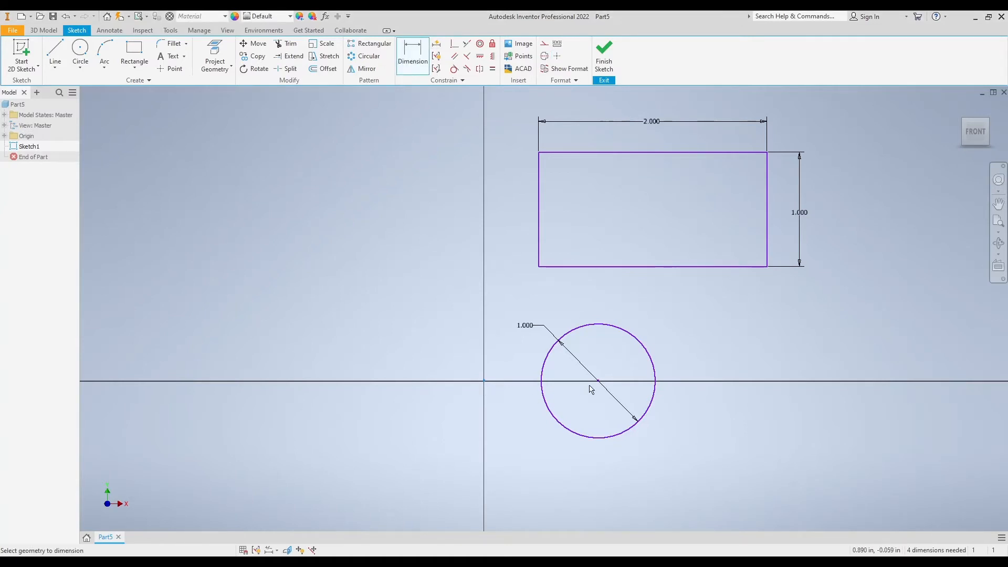
left_click(599, 382)
left_click(546, 456)
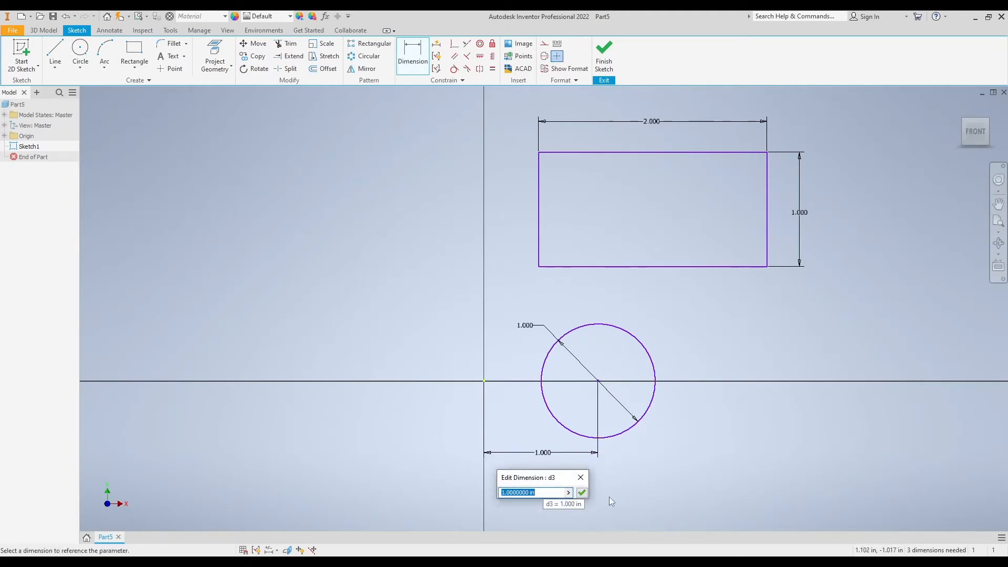
left_click(582, 492)
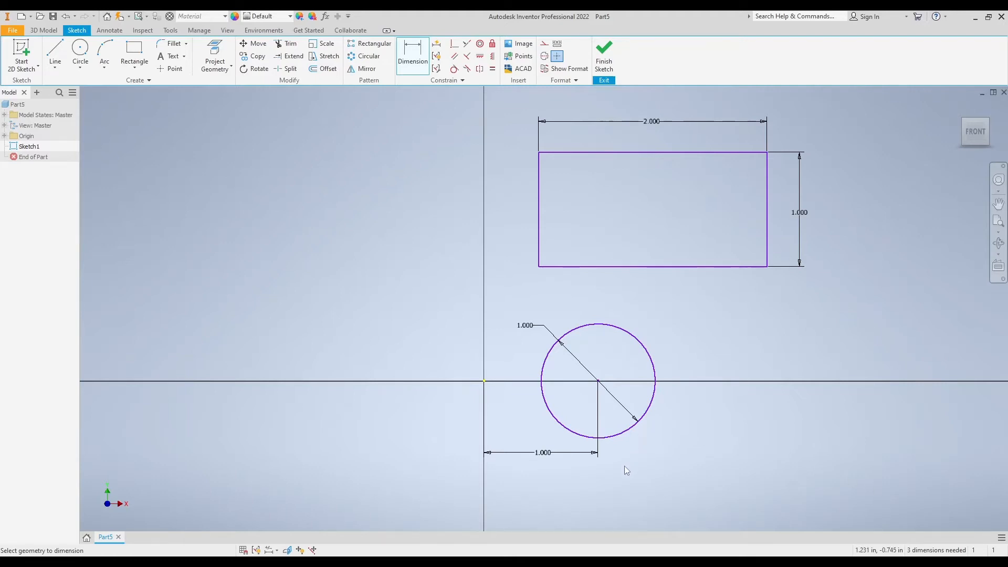
key("Escape")
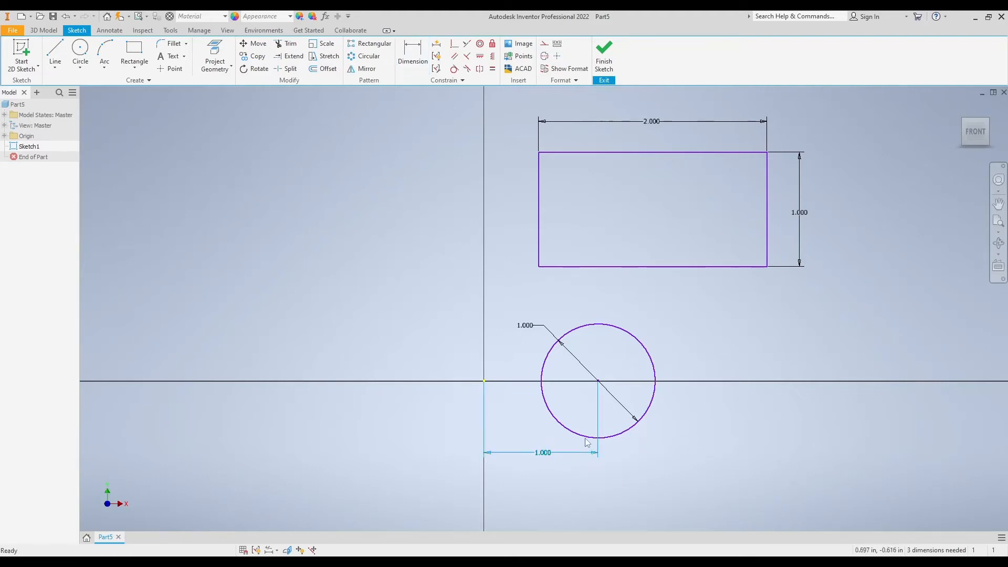
key("Delete")
Pull the circle off the horizontal axis and constrain its centre coincident with the sketch origin
left_click_drag(597, 381, 405, 290)
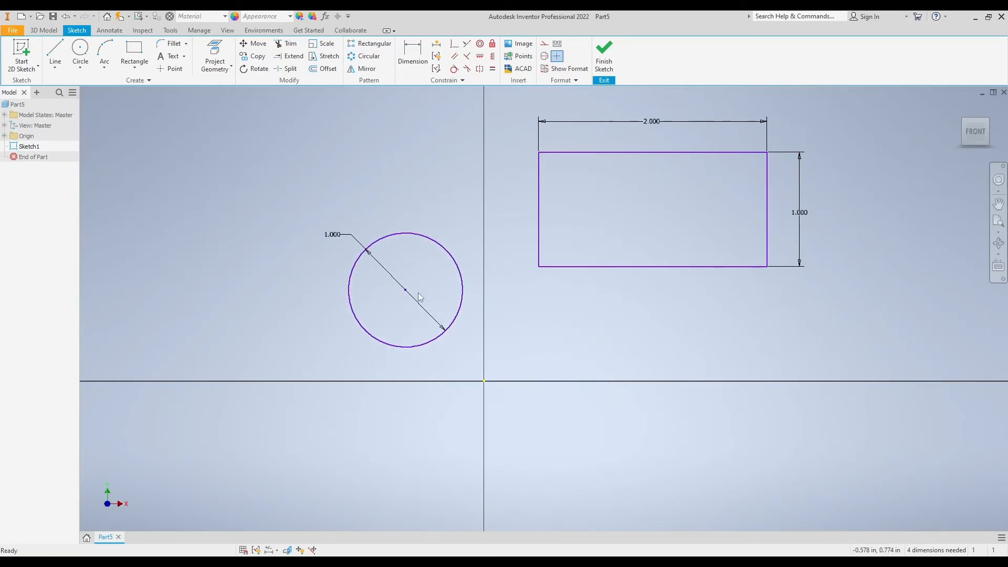
left_click(455, 44)
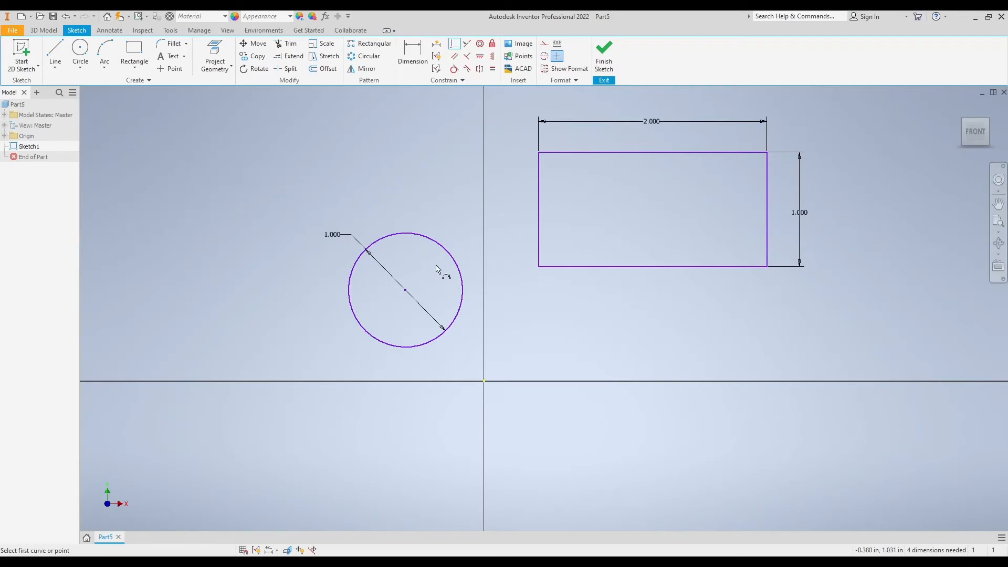
left_click(405, 290)
left_click(484, 382)
right_click(674, 344)
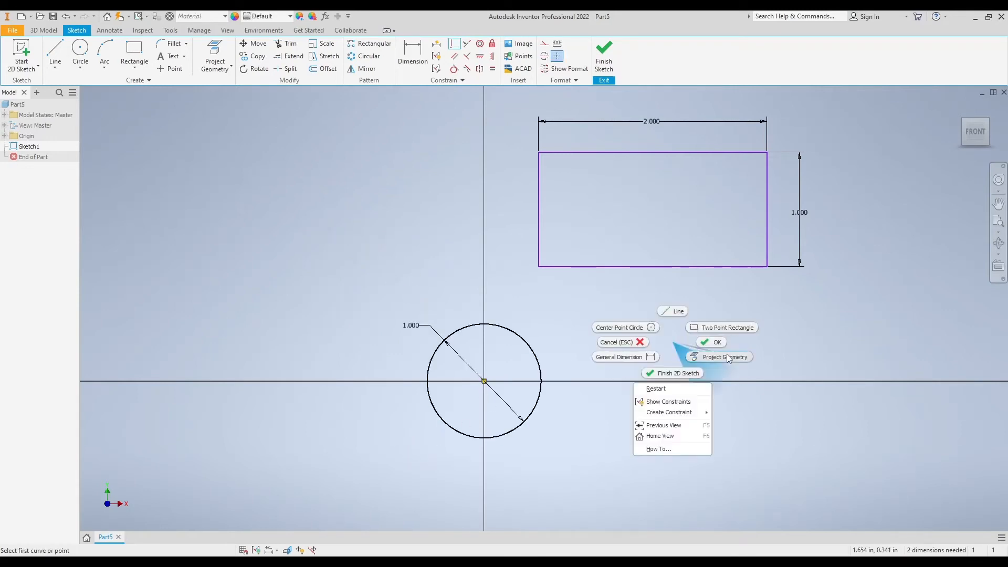
left_click(723, 350)
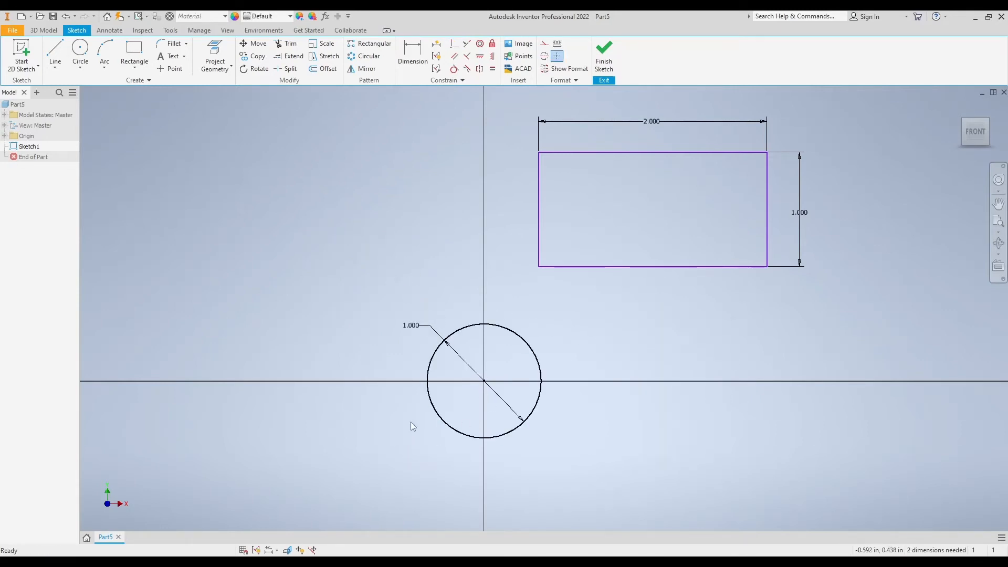
left_click_drag(485, 382, 534, 321)
Move the constrained circle by its centre onto the rectangle's lower-left corner, removing its constraints to other geometry
middle_click_drag(680, 339, 680, 333)
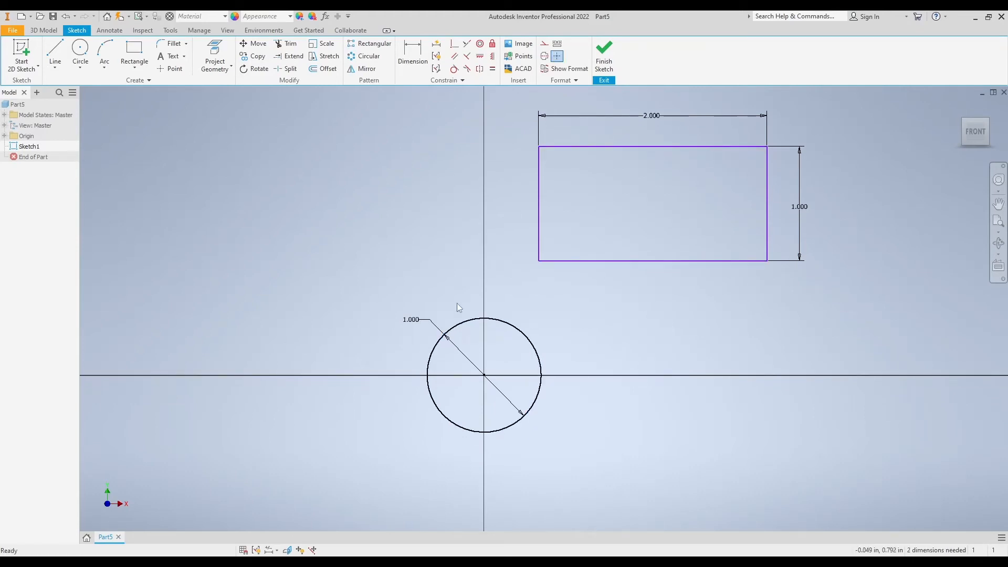
left_click(257, 46)
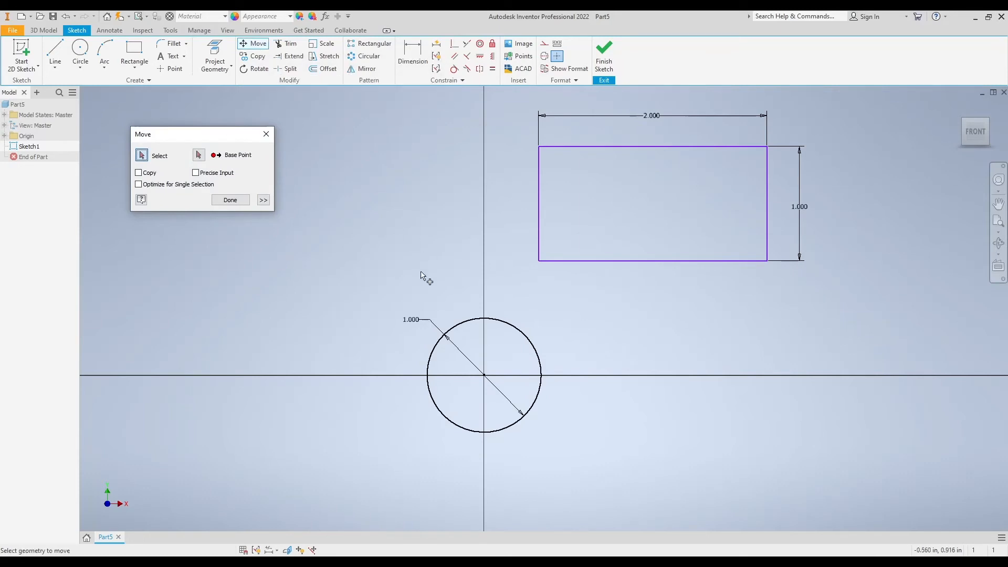
left_click(464, 324)
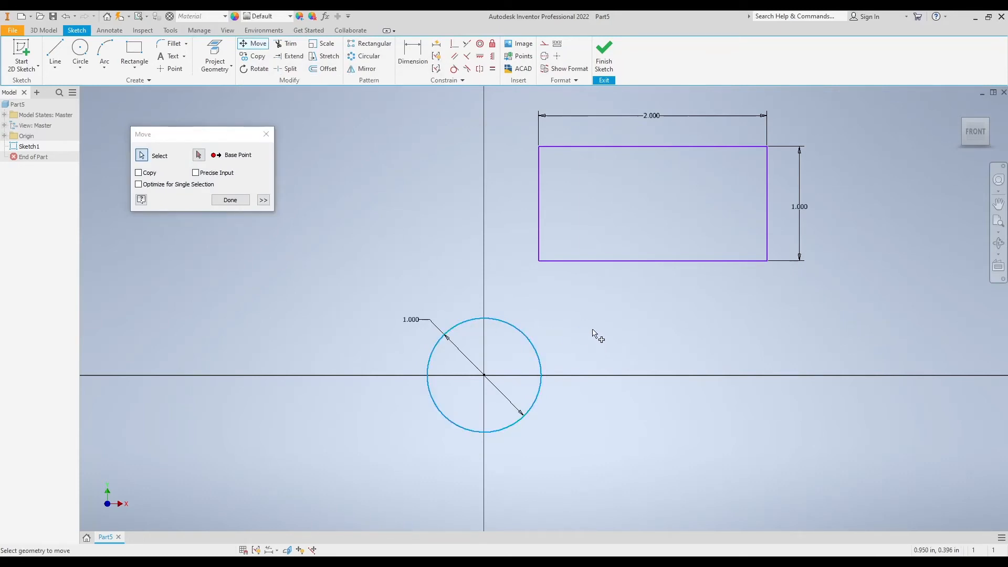
left_click(199, 156)
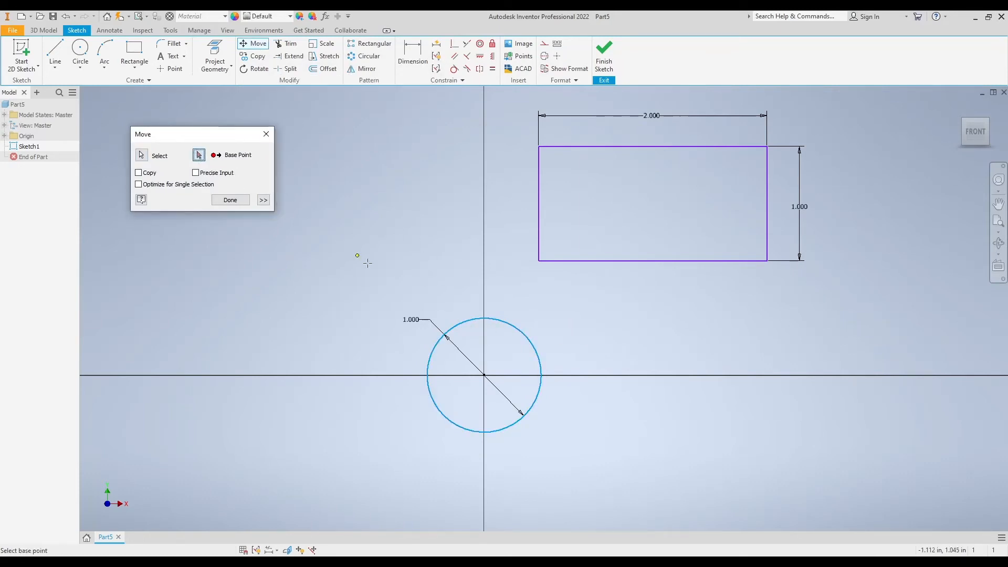
left_click(484, 375)
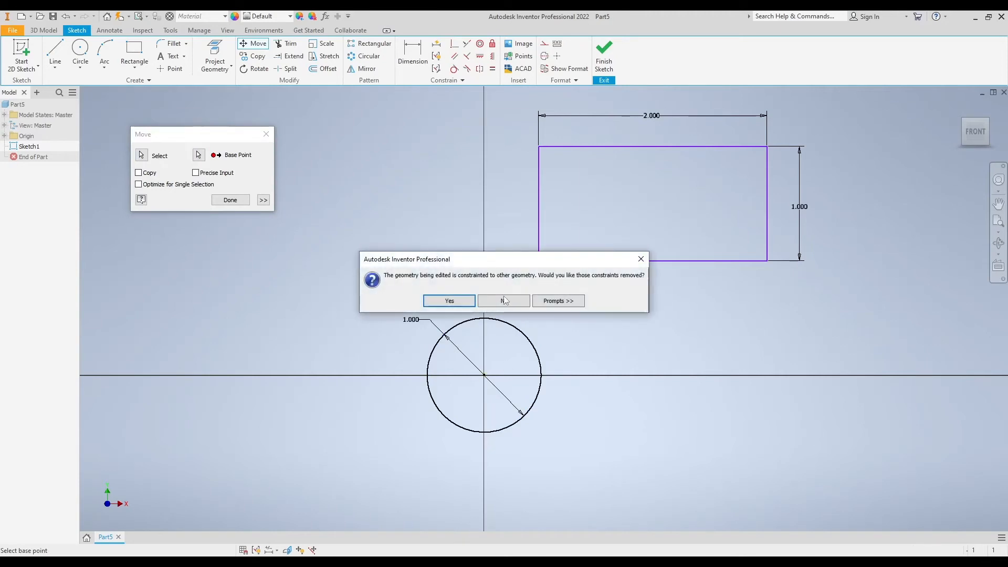
left_click_drag(500, 259, 501, 260)
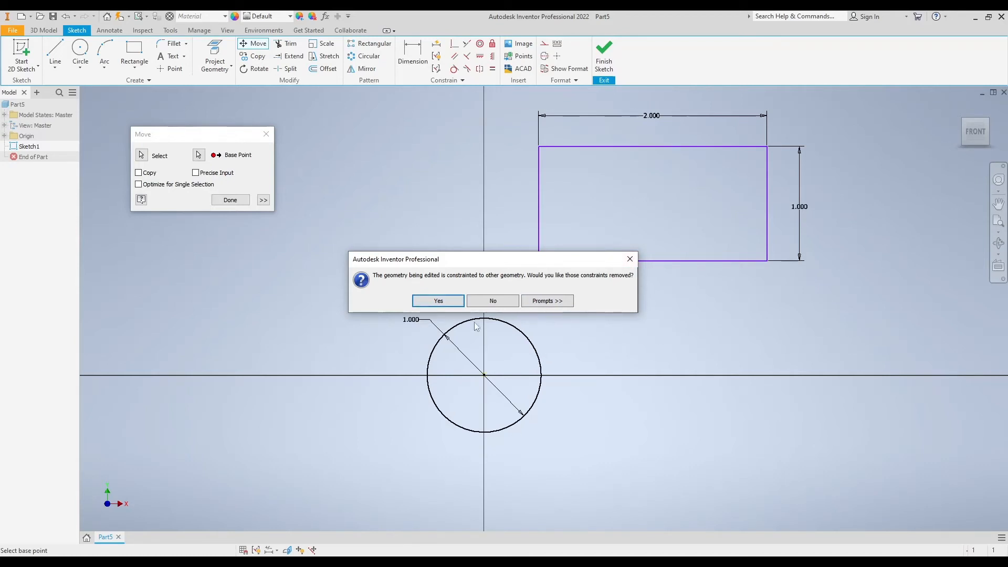
left_click(439, 301)
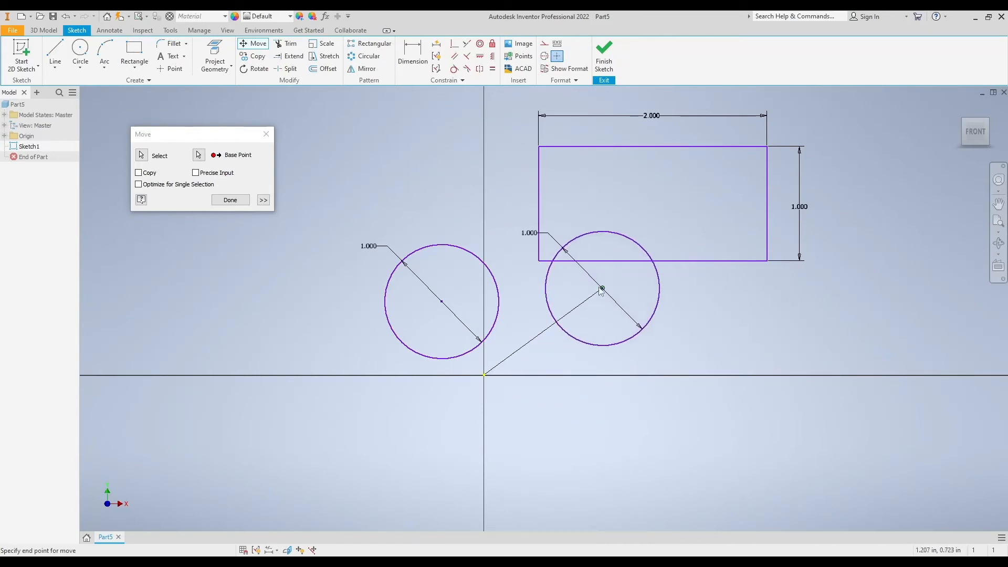
left_click(538, 261)
middle_click_drag(641, 322, 654, 357)
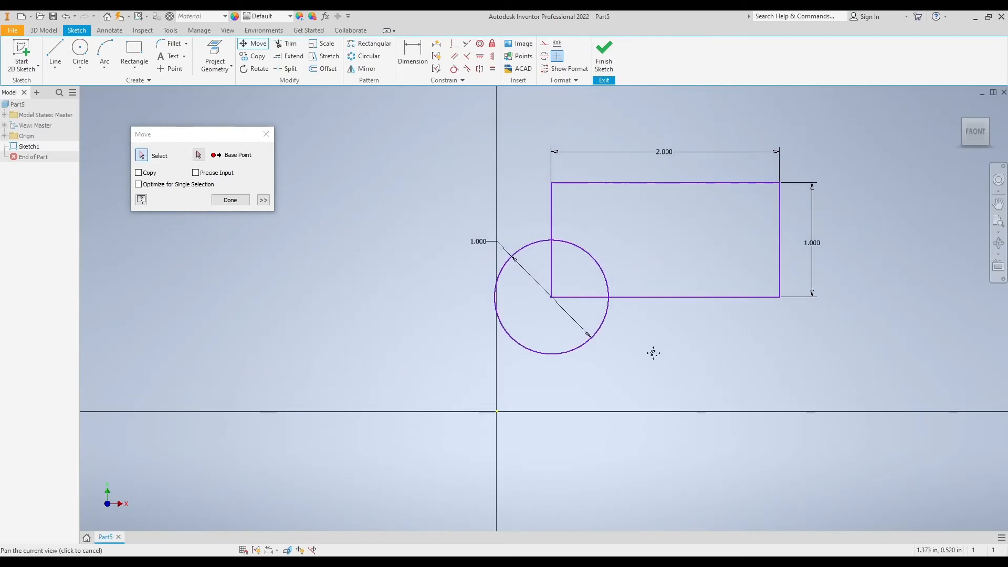
left_click(229, 200)
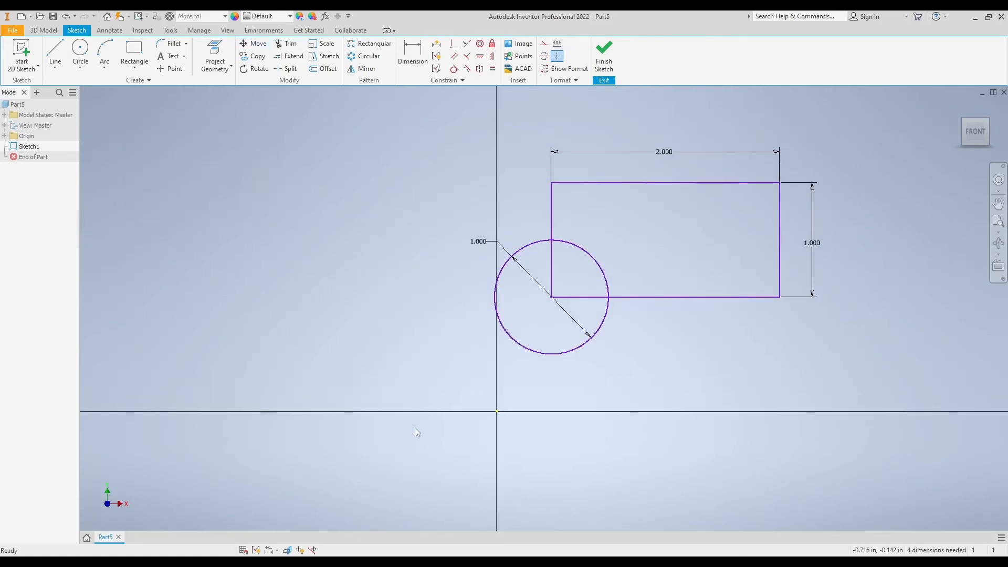
Start the Move tool and select the circle and the rectangle's four edges one at a time
middle_click_drag(495, 374, 482, 385)
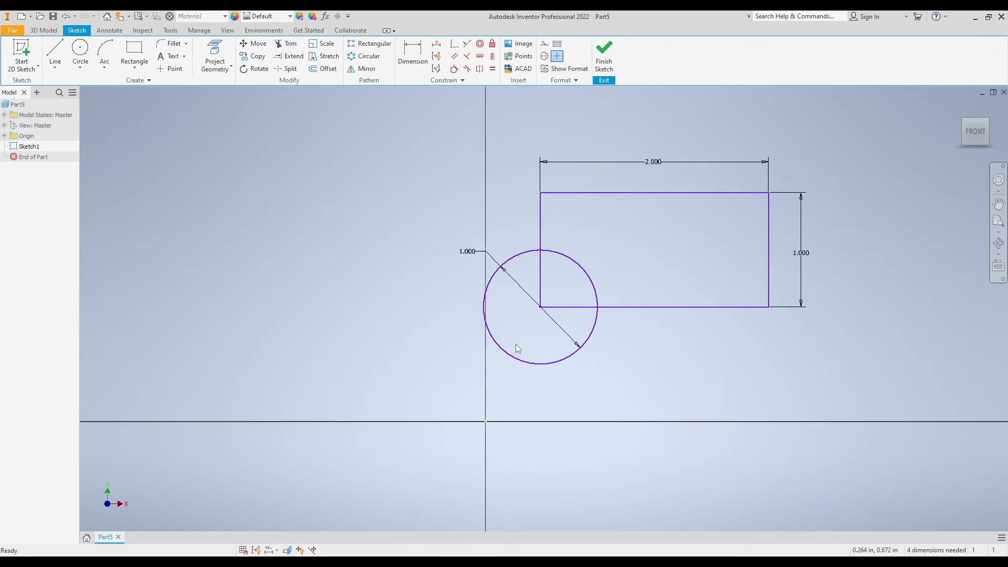
left_click(254, 44)
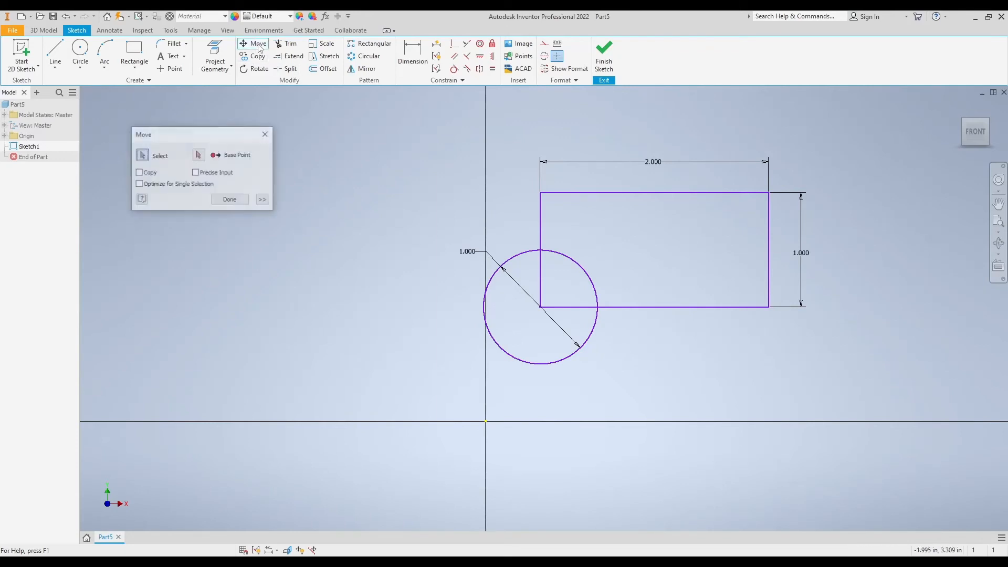
left_click_drag(216, 135, 217, 141)
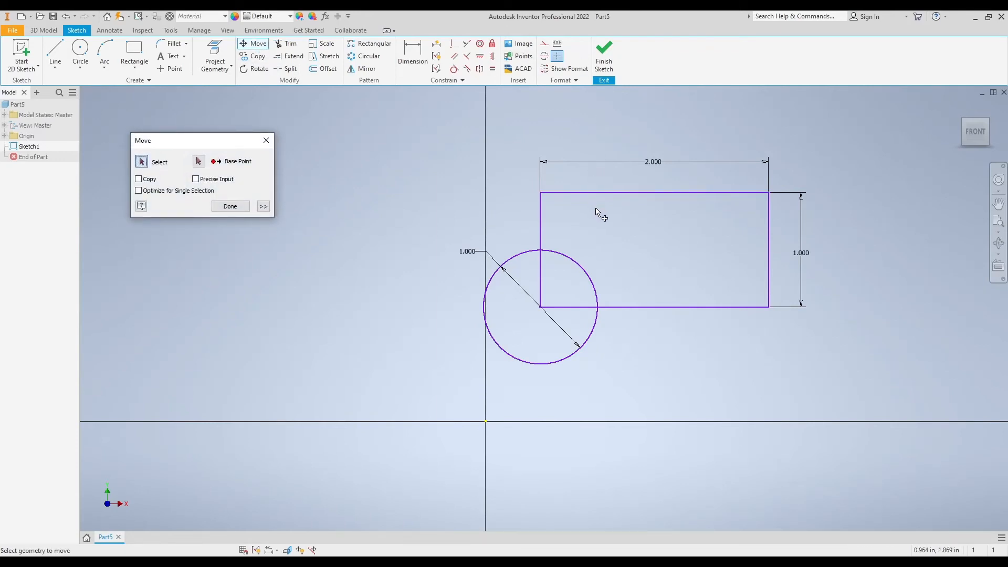
left_click(579, 269)
left_click(617, 307)
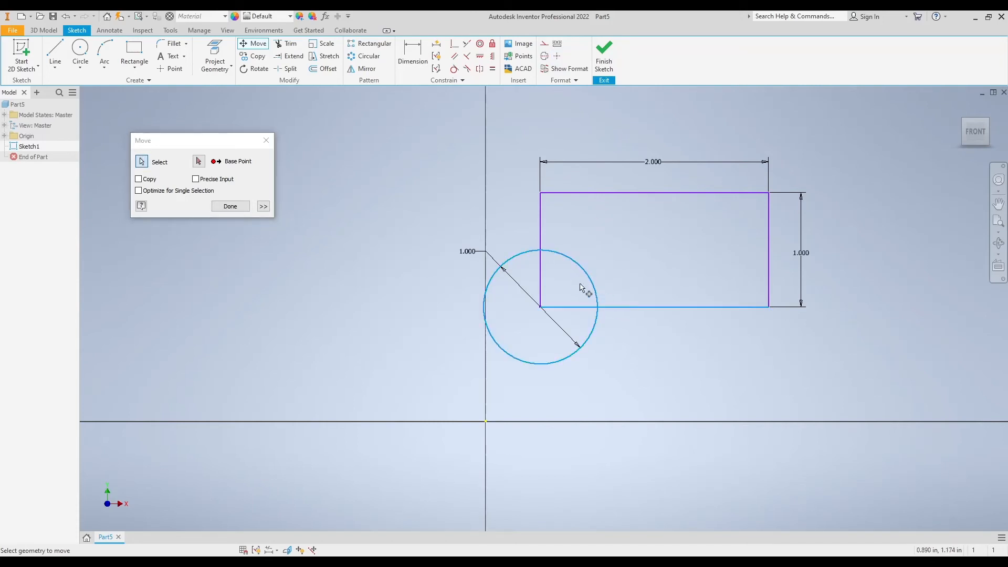
left_click(541, 286)
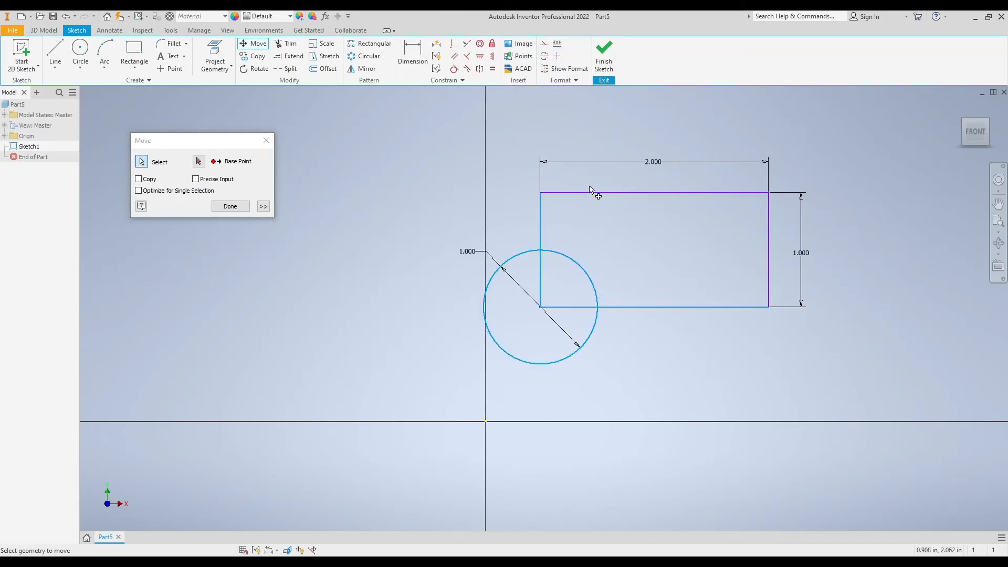
left_click(666, 194)
left_click(770, 243)
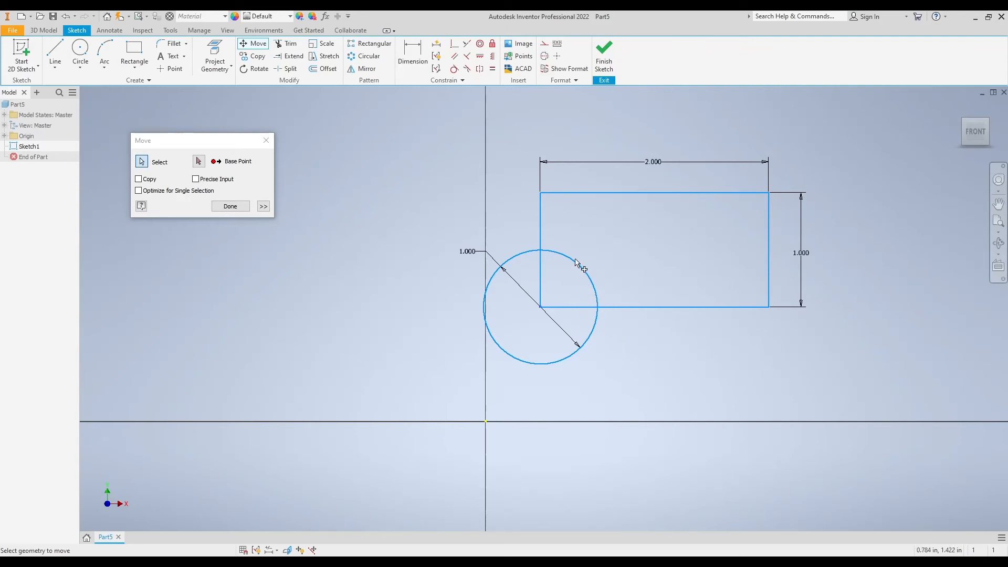
Try crossing-window selections over the circle and the nearby rectangle edges to toggle them in the move selection
left_click_drag(576, 259, 531, 274)
left_click_drag(755, 358, 527, 272)
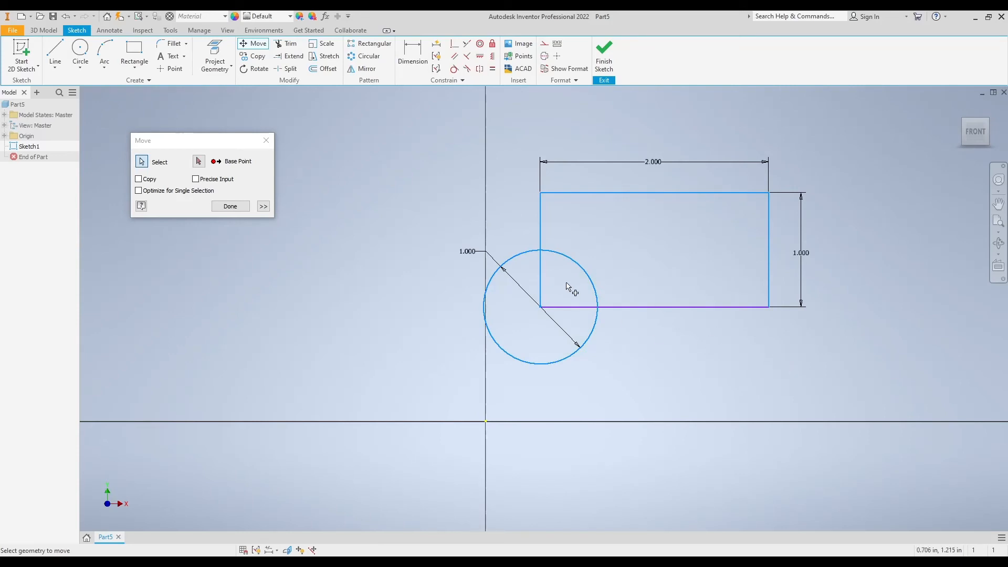
left_click_drag(765, 371, 532, 288)
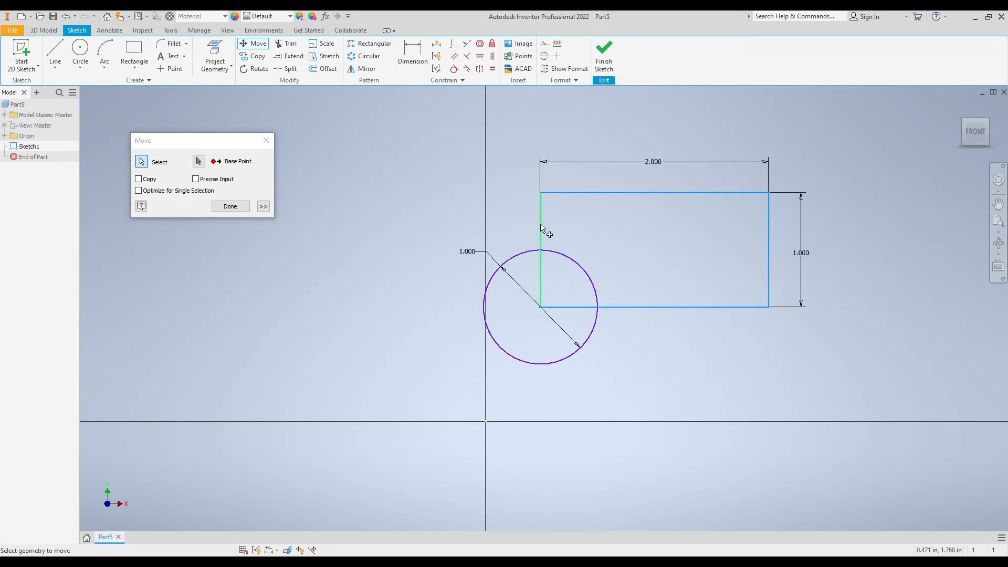
left_click_drag(692, 373, 511, 247)
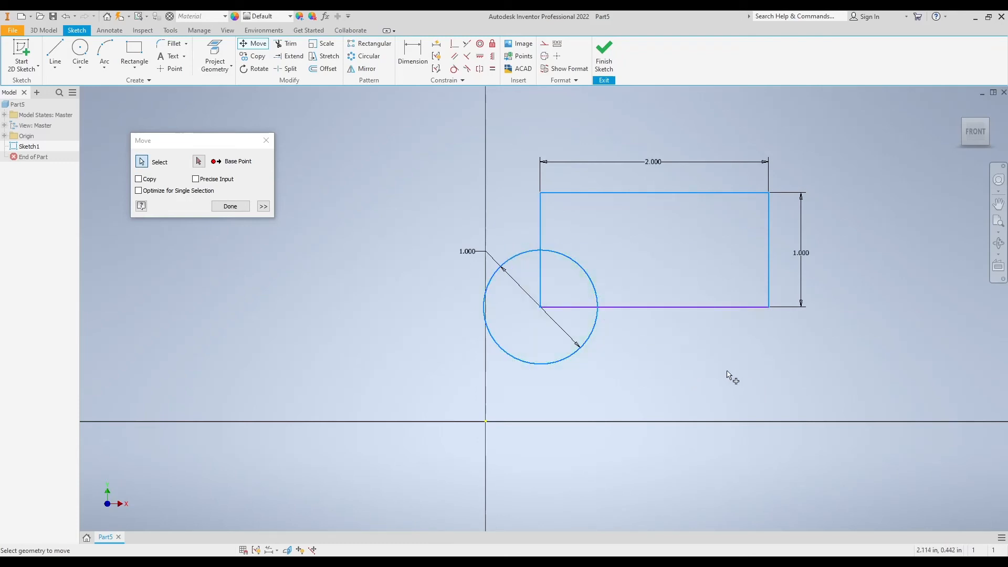
left_click_drag(709, 369, 512, 247)
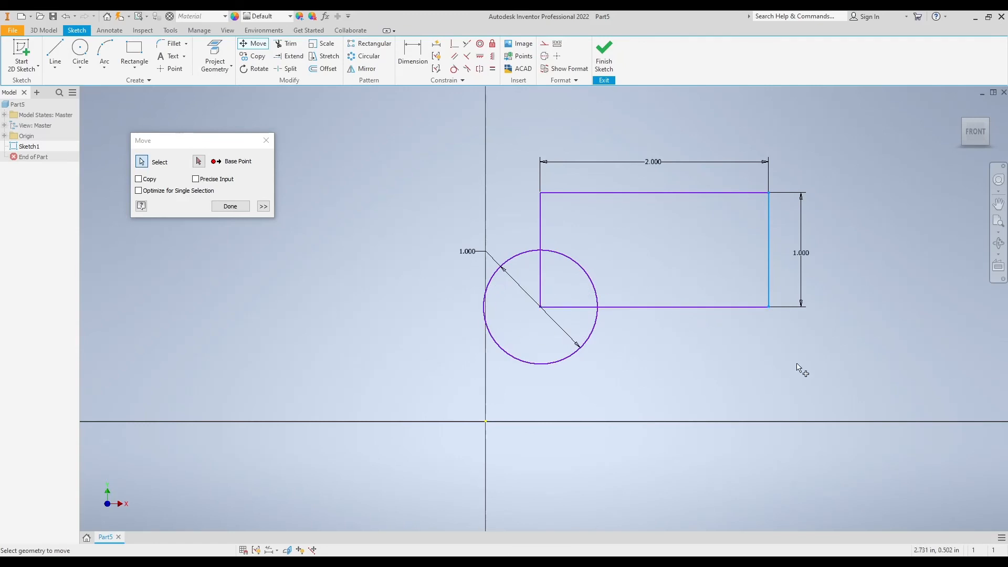
Window-select the whole circle and rectangle, and move them together from the circle's centre to the sketch origin
left_click_drag(808, 389, 363, 112)
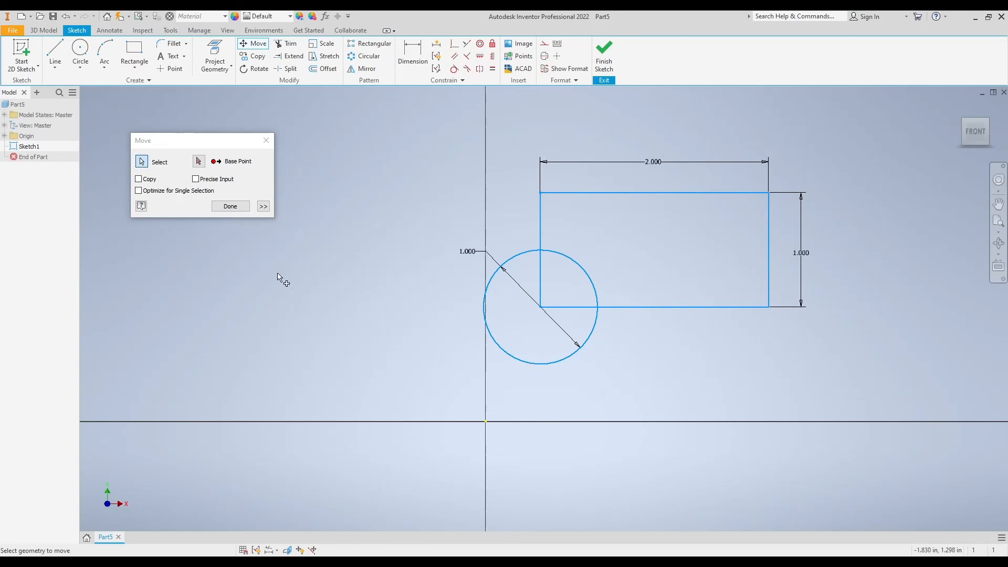
left_click(198, 161)
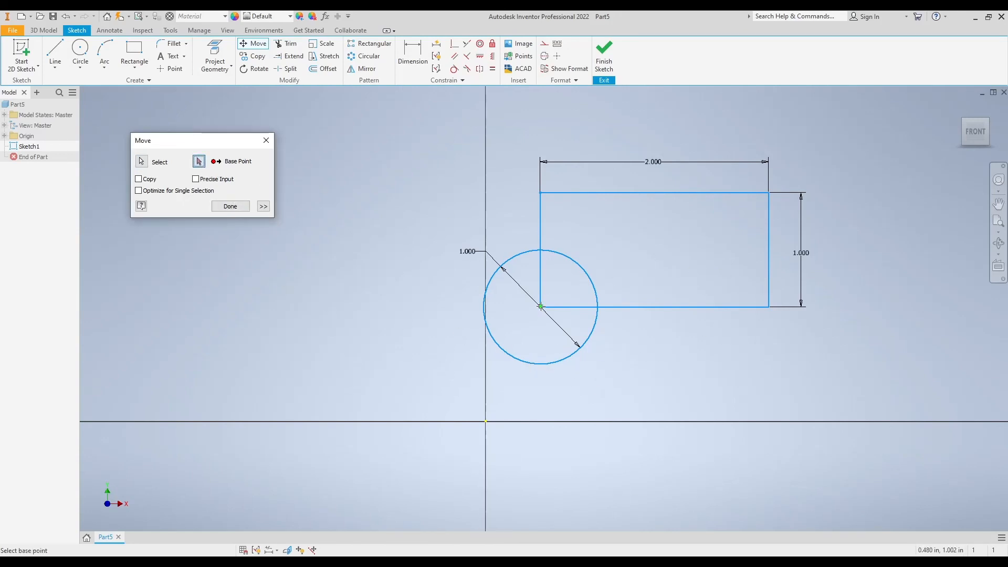
left_click(541, 306)
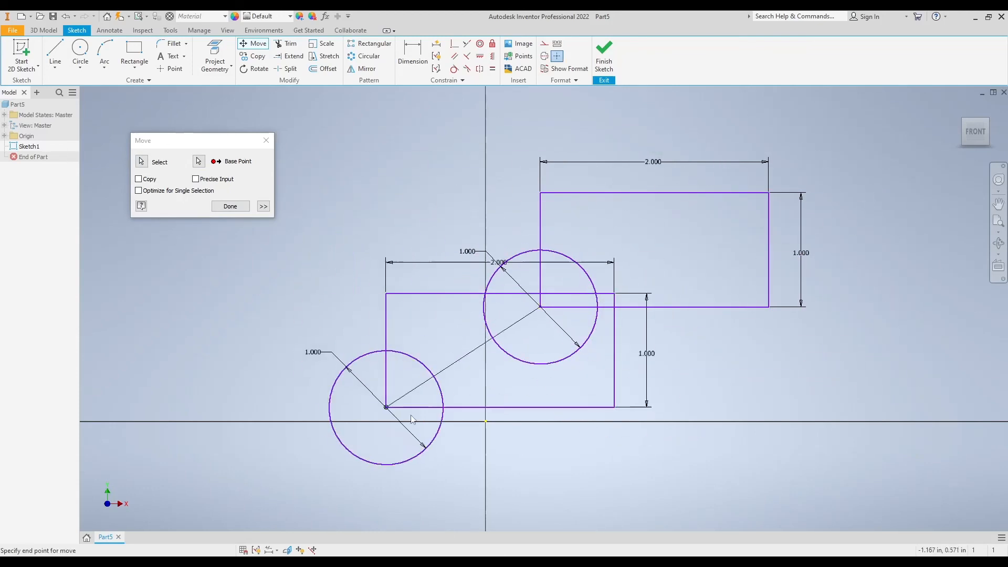
left_click(486, 422)
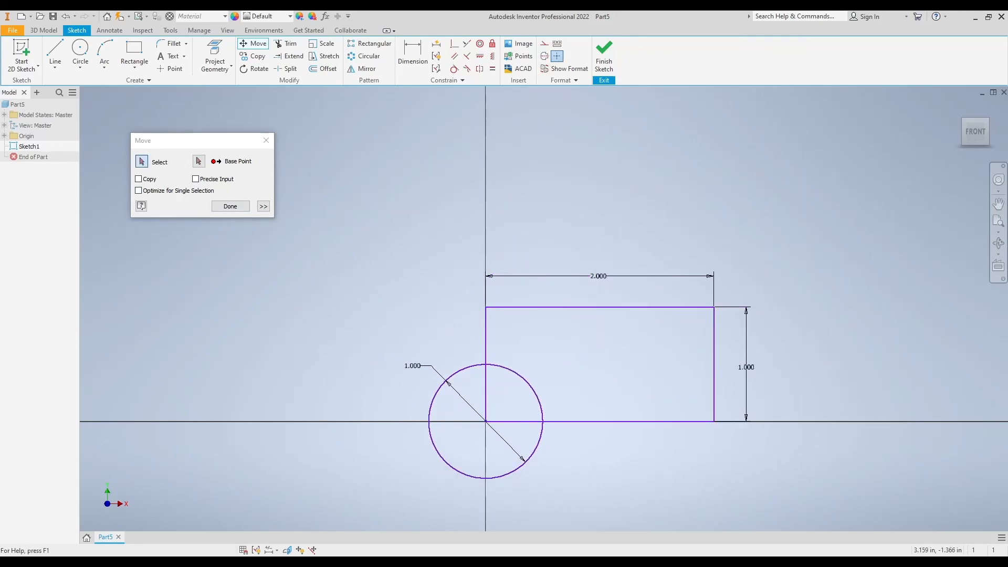
left_click(237, 206)
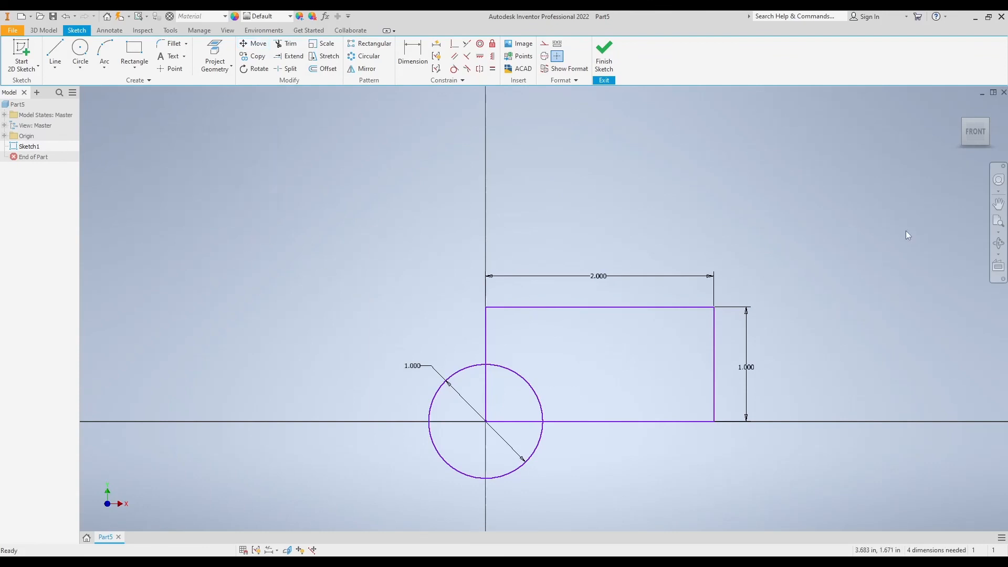